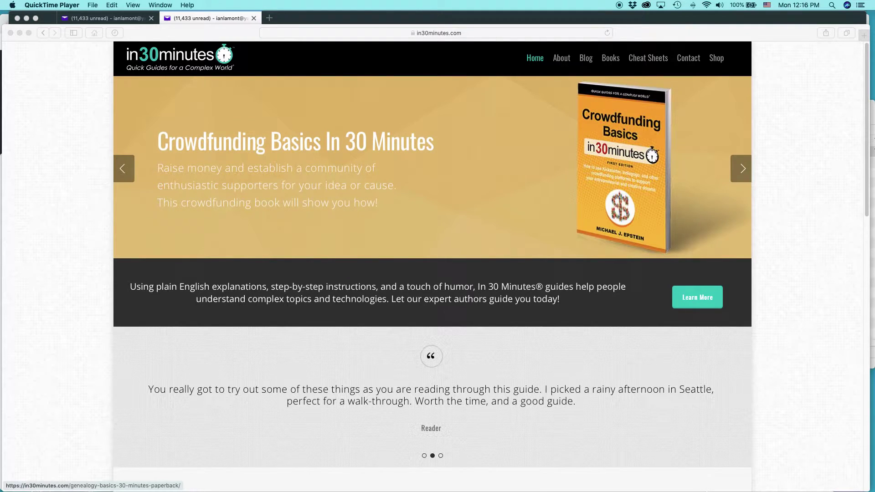
- Switch from Safari to the browser showing the Yahoo Mail Spam folder
{"action": "key", "text": "super+Tab"}
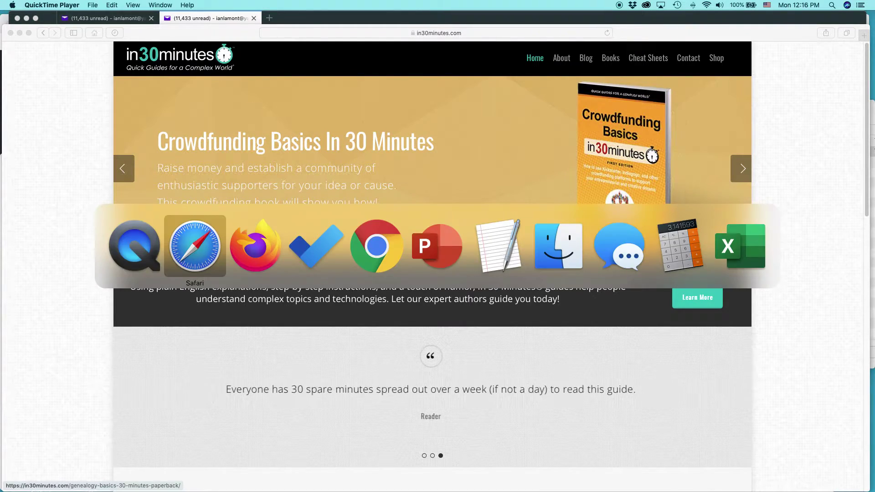
{"action": "key", "text": "super+Tab"}
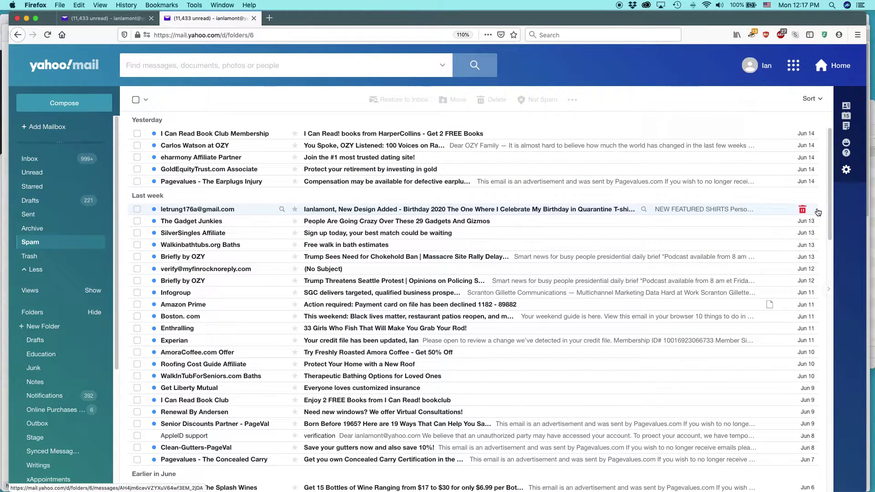
- Open Yahoo Mail's quick settings panel from the gear icon
{"action": "left_click", "coordinate": [847, 171]}
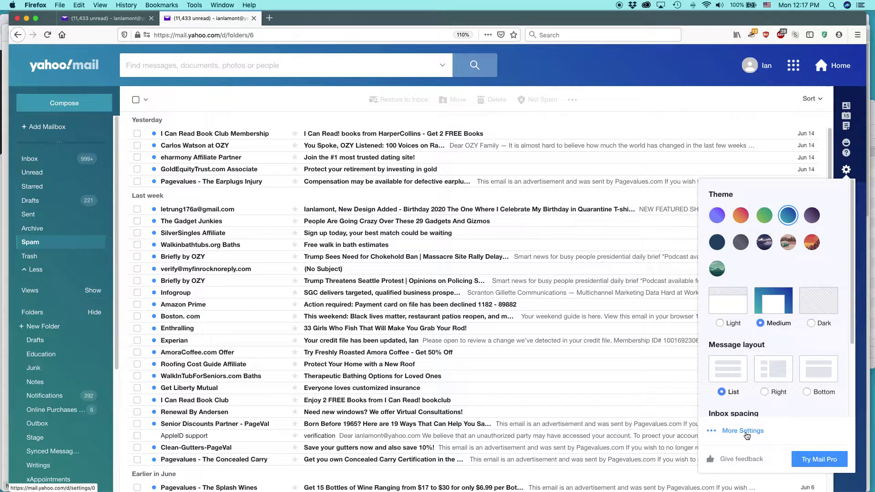
- Open full settings, zoom the page in two steps, and go to Writing email
{"action": "left_click", "coordinate": [742, 431]}
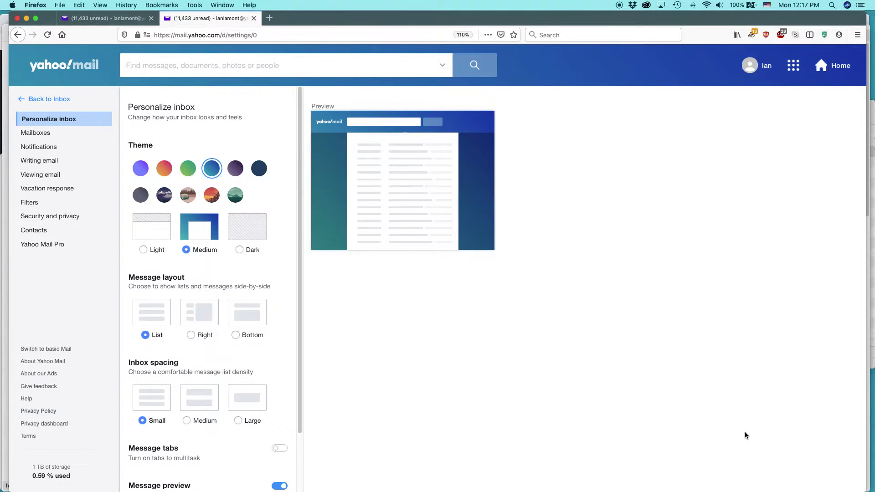
{"action": "key", "text": "super+plus"}
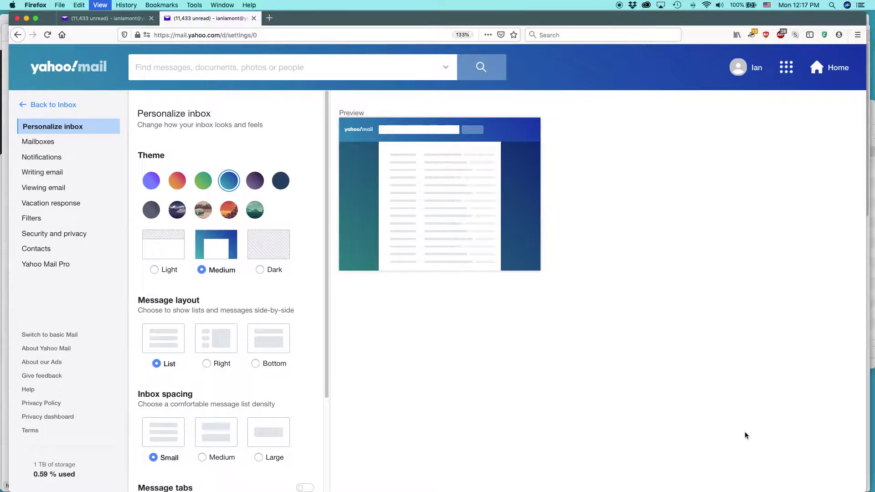
{"action": "key", "text": "super+plus"}
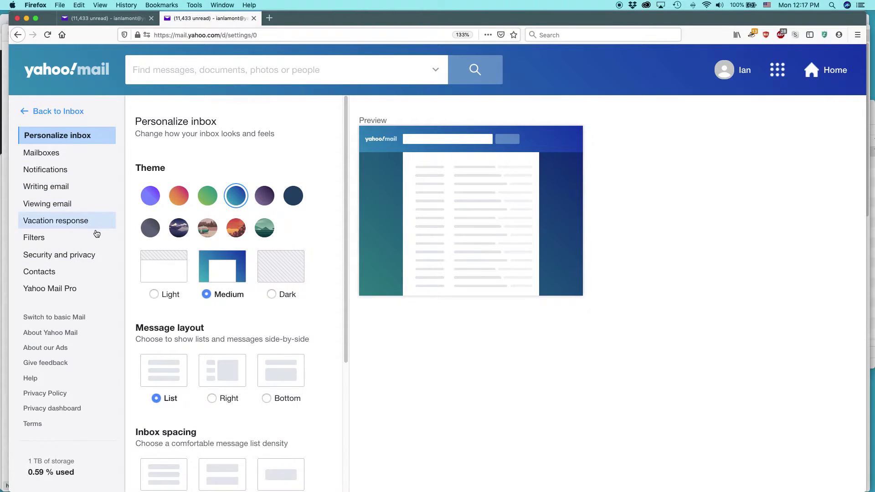
{"action": "left_click", "coordinate": [58, 190]}
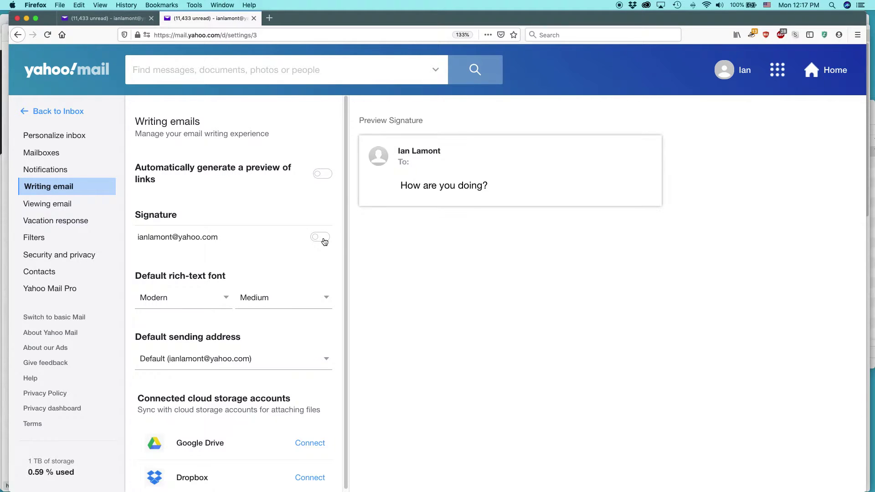
- Switch the signature on and delete the old 'Test signature' text
{"action": "left_click", "coordinate": [324, 241]}
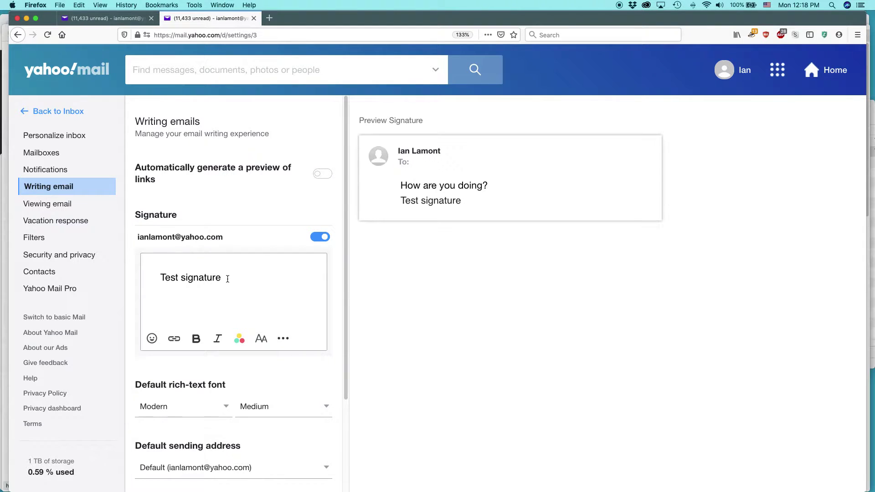
{"action": "left_click_drag", "start_coordinate": [227, 277], "coordinate": [157, 277]}
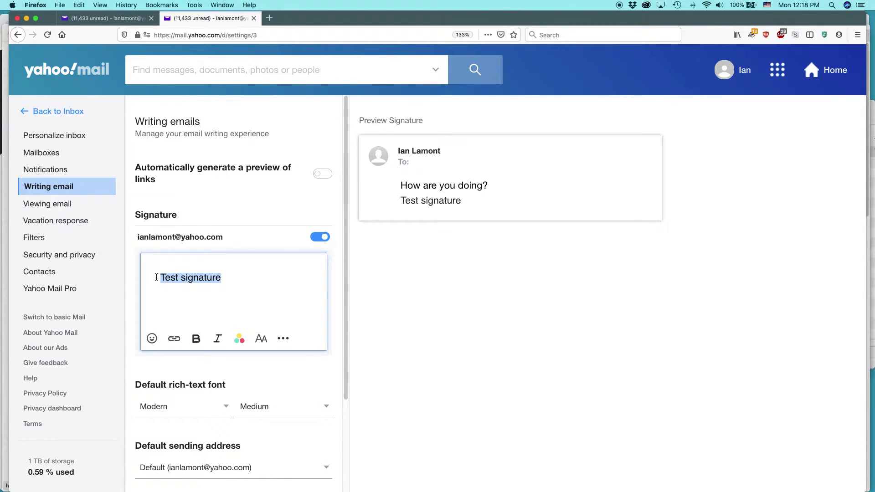
{"action": "key", "text": "BackSpace"}
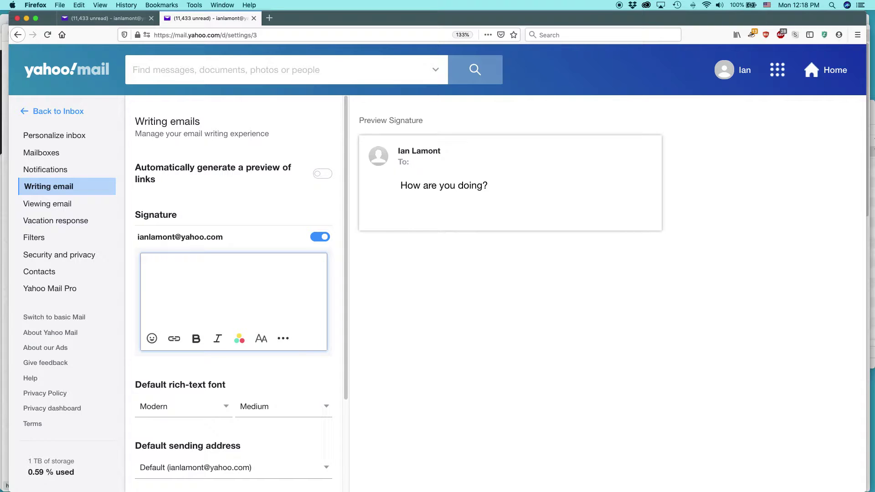
{"action": "type", "text": "Ian L"}
{"action": "type", "text": "amont"}
{"action": "key", "text": "Return"}
{"action": "type", "text": "F"}
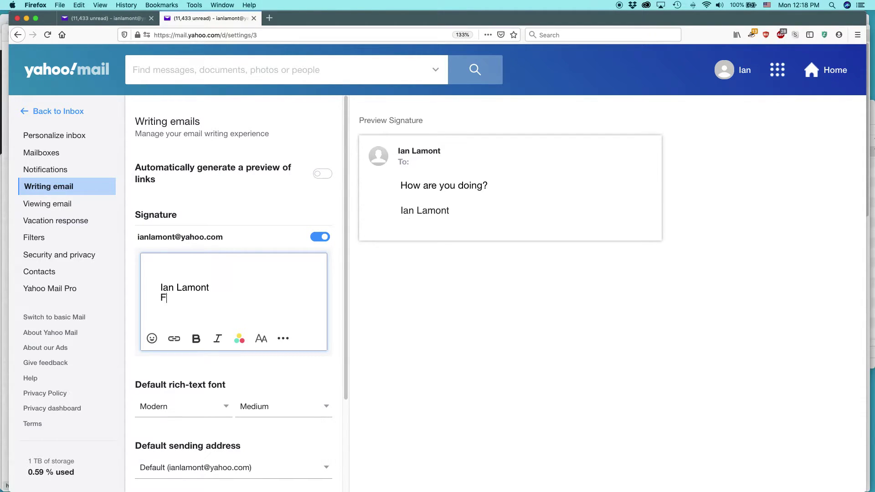
{"action": "type", "text": "ounder, in 30 m"}
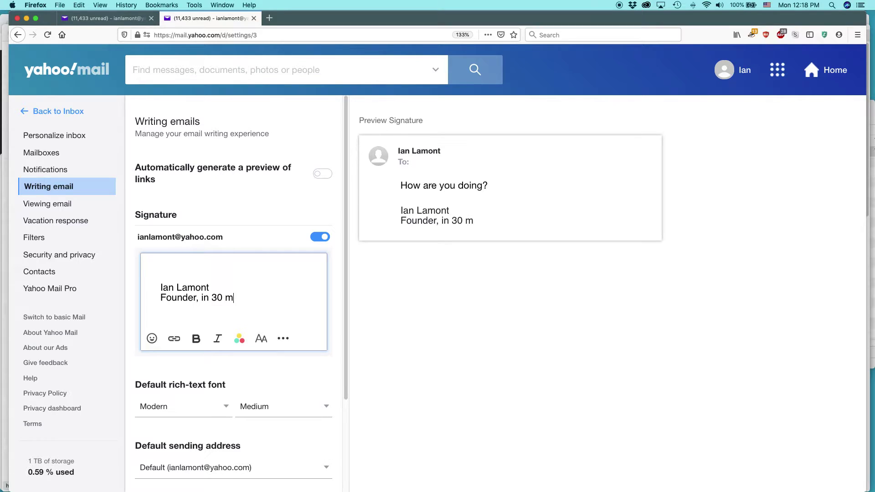
{"action": "type", "text": "inutes"}
{"action": "key", "text": "shift+alt+Left"}
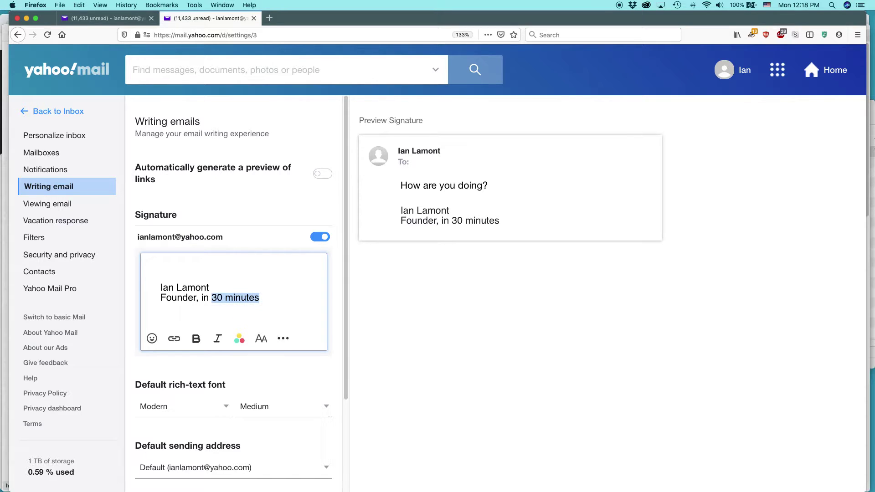
{"action": "key", "text": "shift+alt+Left"}
{"action": "key", "text": "shift+alt+Left"}
{"action": "type", "text": "IN 30"}
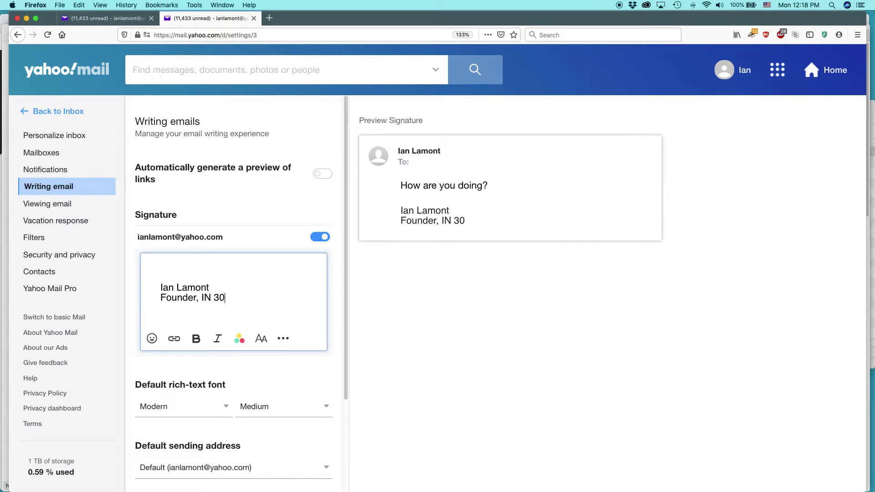
{"action": "type", "text": " MINUTS"}
{"action": "key", "text": "BackSpace"}
{"action": "type", "text": "ES"}
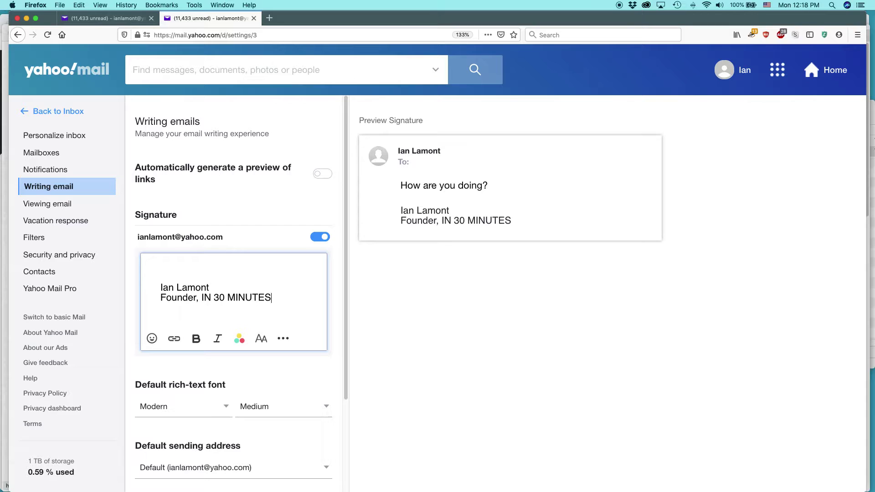
{"action": "key", "text": "Return"}
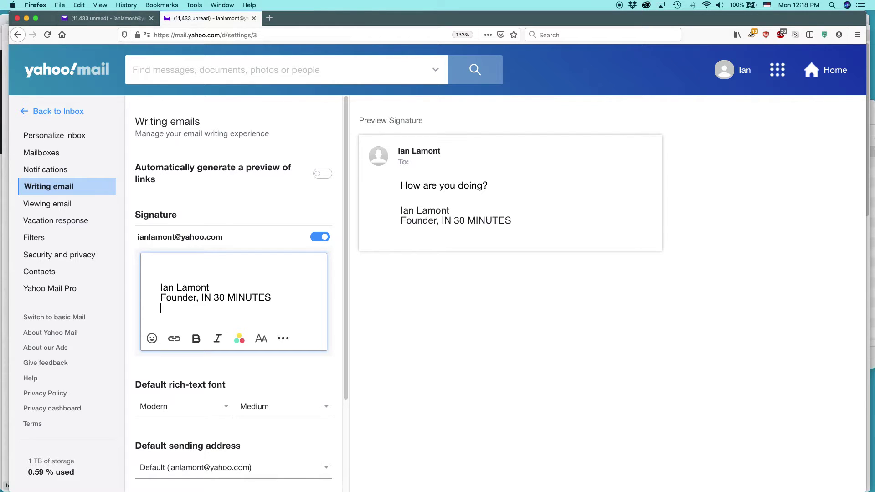
{"action": "type", "text": "555"}
{"action": "type", "text": "-555-555"}
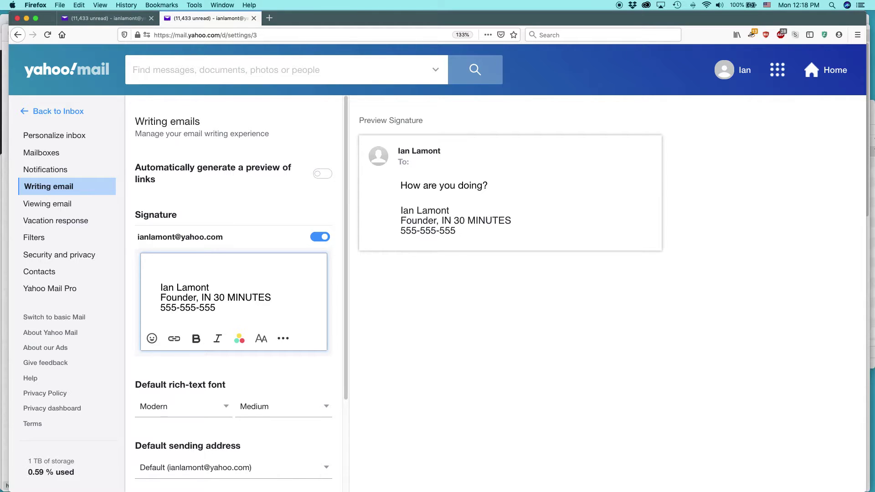
{"action": "type", "text": "5"}
- Make the name line of the signature bold
{"action": "triple_click", "coordinate": [182, 287]}
{"action": "left_click", "coordinate": [196, 338]}
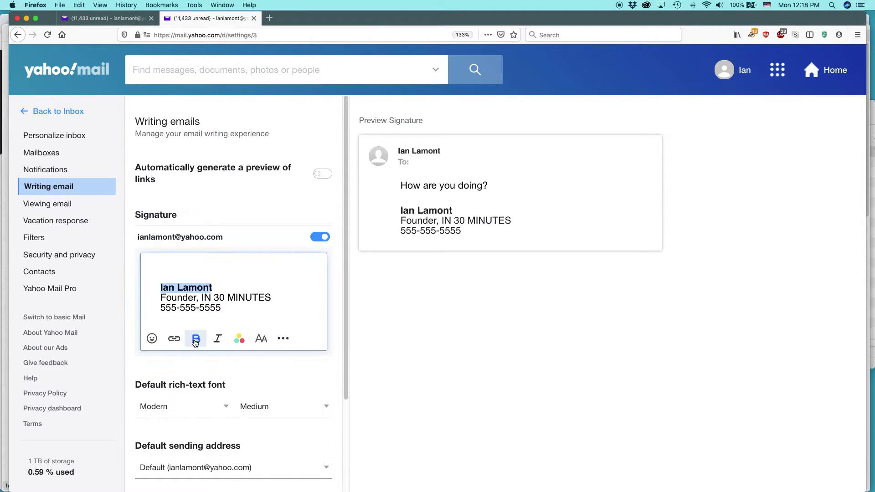
{"action": "left_click", "coordinate": [201, 297]}
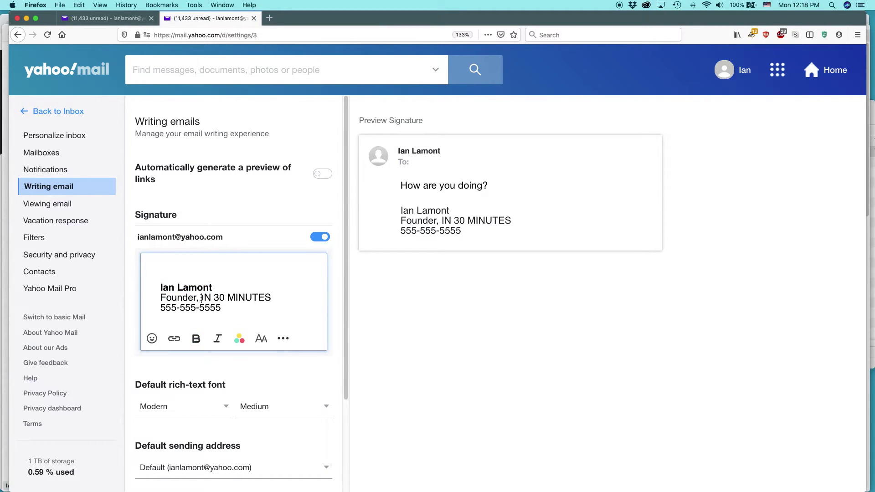
{"action": "left_click_drag", "start_coordinate": [202, 297], "coordinate": [271, 297]}
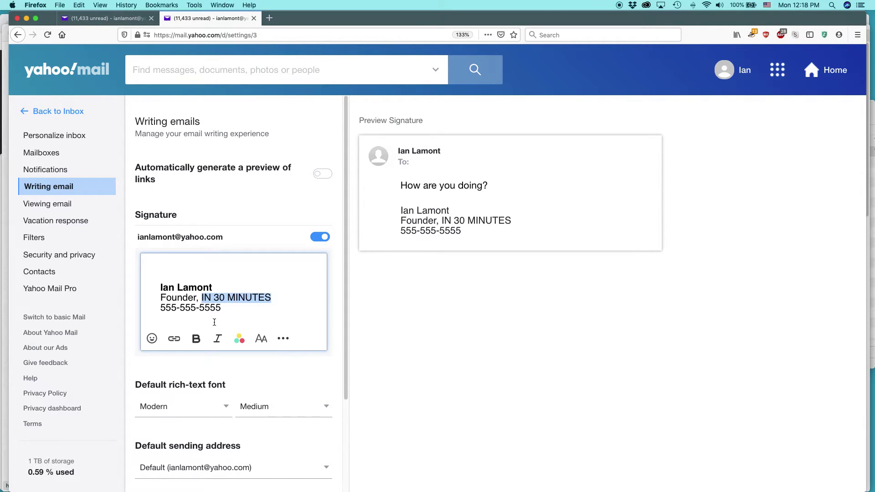
{"action": "left_click", "coordinate": [173, 338]}
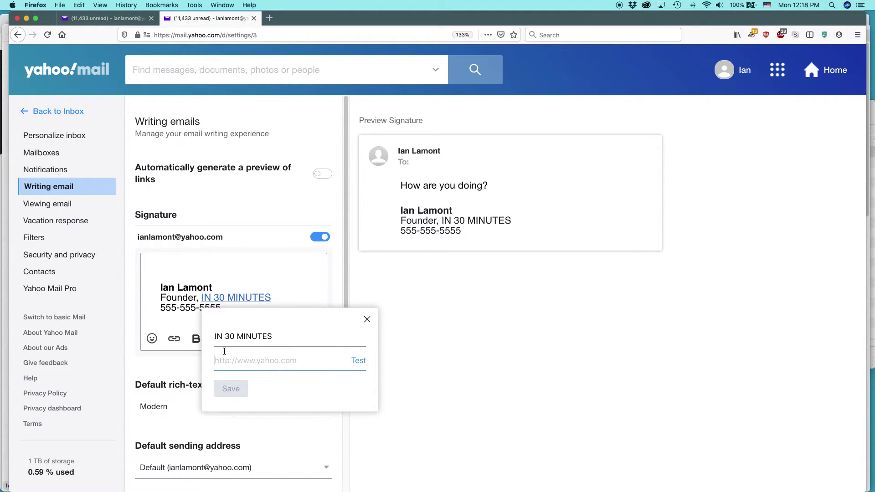
{"action": "type", "text": "HTTPS://"}
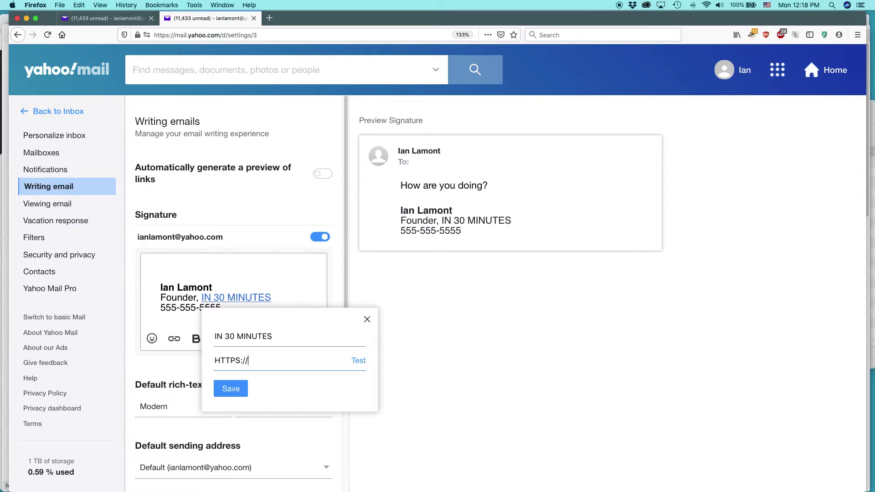
{"action": "type", "text": "in30minutes.com"}
{"action": "left_click", "coordinate": [230, 389]}
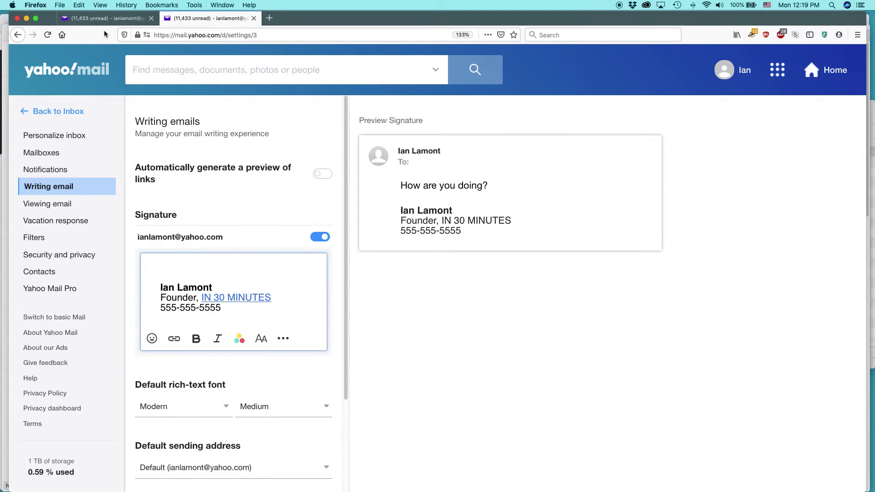
- Switch to the other mail tab, try a new message, then visit the Sent and Spam folders
{"action": "left_click", "coordinate": [110, 17]}
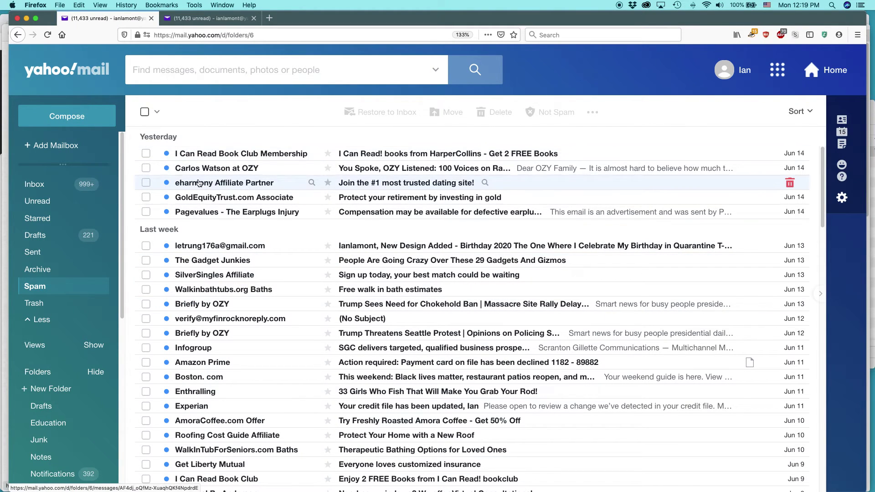
{"action": "left_click", "coordinate": [99, 115]}
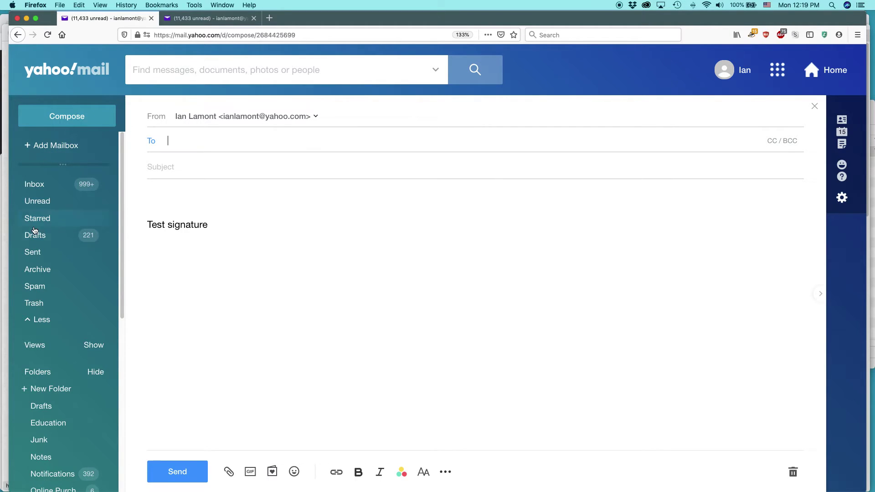
{"action": "left_click", "coordinate": [32, 287]}
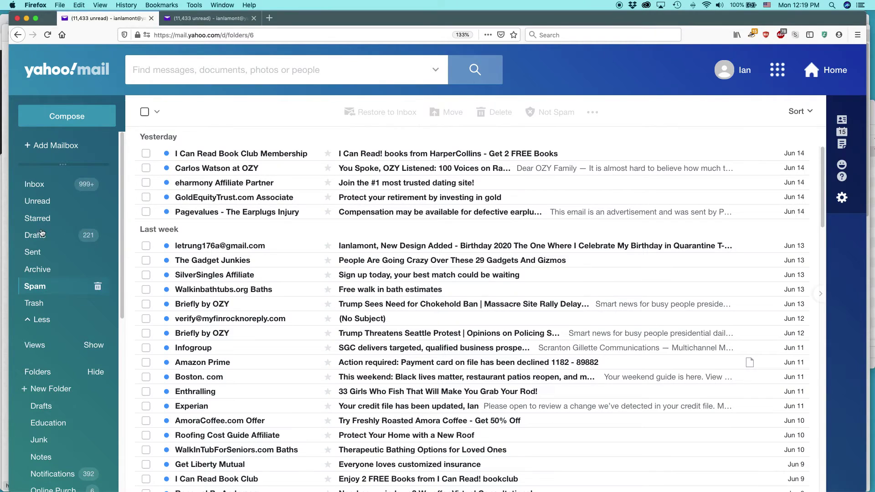
{"action": "left_click", "coordinate": [59, 118]}
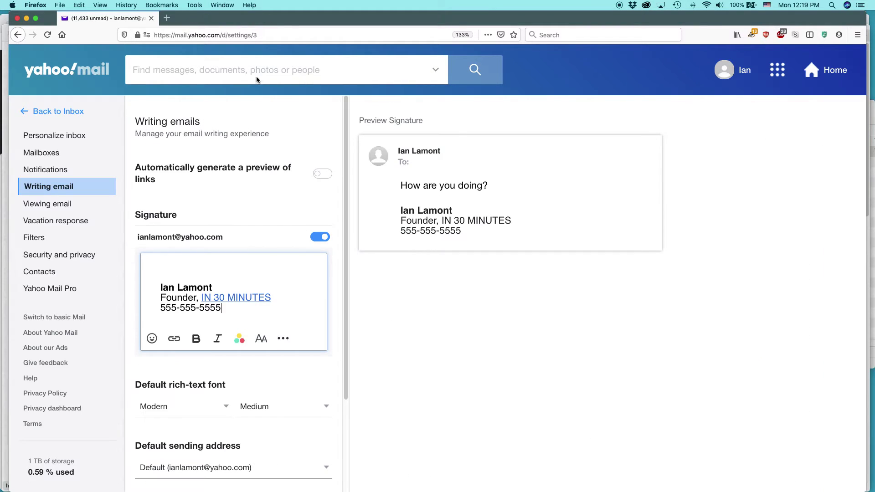
{"action": "left_click", "coordinate": [50, 111]}
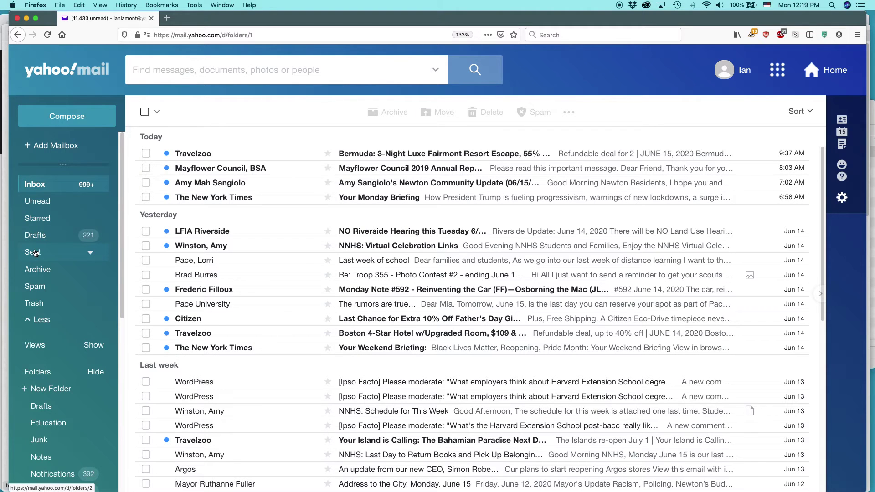
{"action": "left_click", "coordinate": [34, 252]}
{"action": "left_click", "coordinate": [35, 287]}
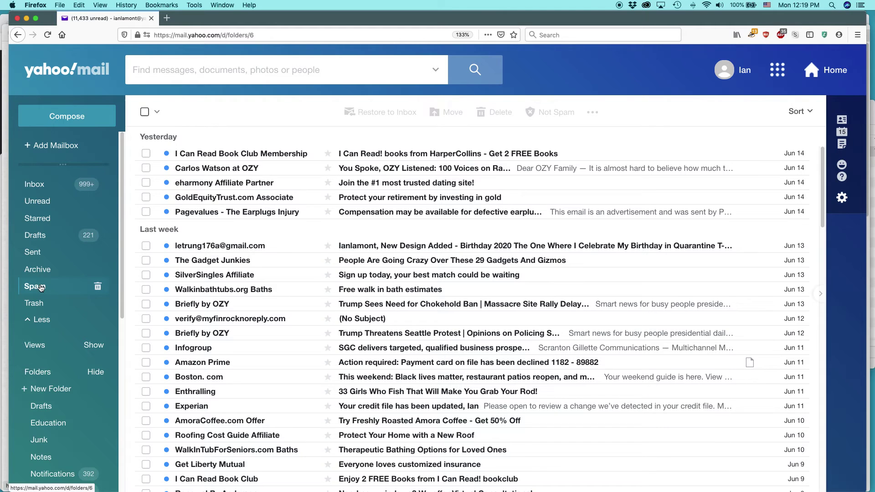
- Start a new message and type 'Hi there, blah blah blah' above the signature
{"action": "left_click", "coordinate": [82, 118]}
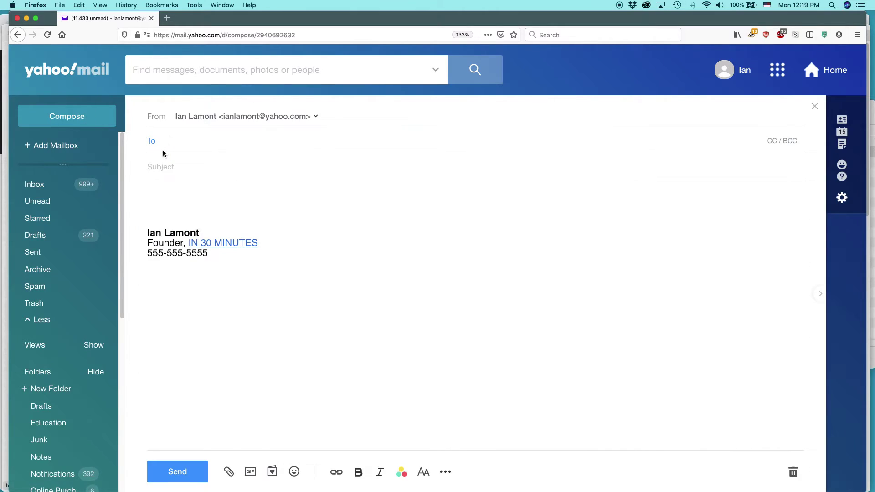
{"action": "left_click_drag", "start_coordinate": [226, 276], "coordinate": [129, 208]}
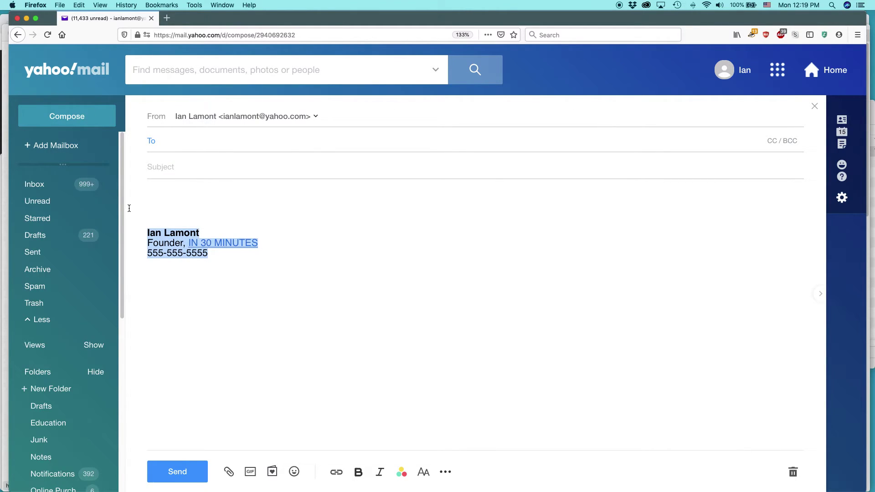
{"action": "left_click", "coordinate": [360, 368]}
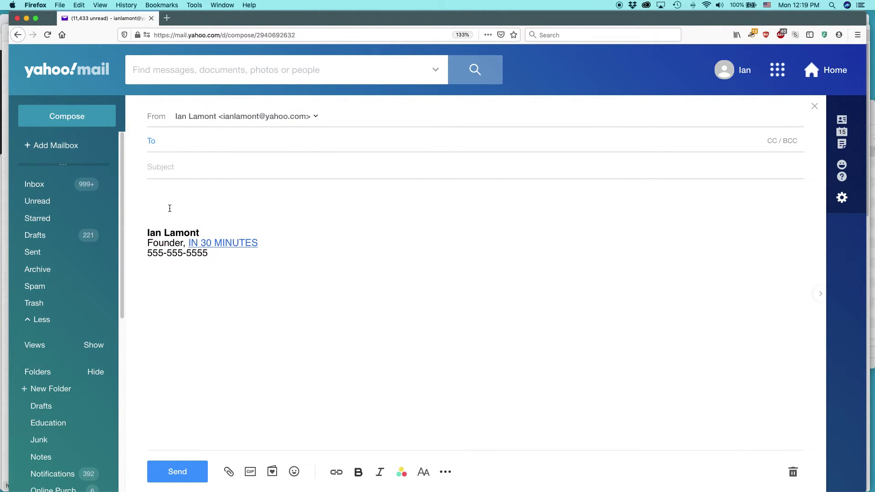
{"action": "left_click", "coordinate": [176, 197]}
{"action": "type", "text": "Hi there, "}
{"action": "type", "text": "blah blah "}
{"action": "type", "text": "bn"}
{"action": "key", "text": "BackSpace"}
{"action": "type", "text": "lah"}
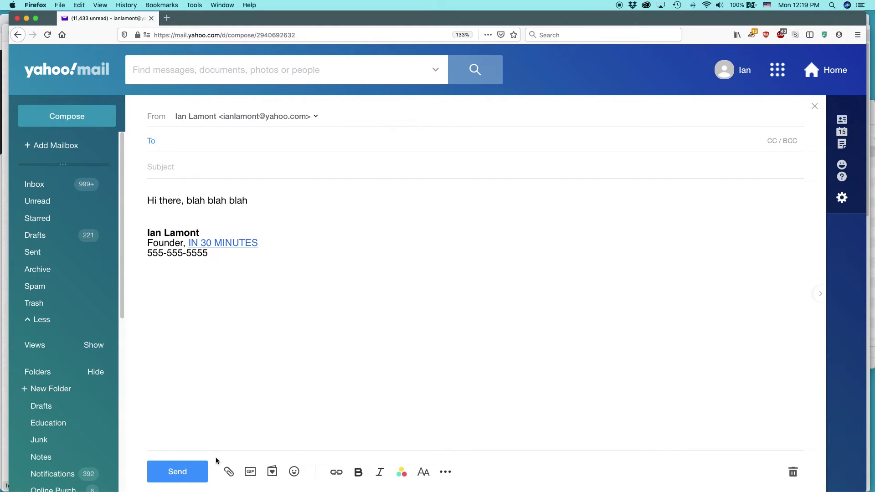
- Select the signature block in the draft
{"action": "left_click_drag", "start_coordinate": [212, 254], "coordinate": [146, 232]}
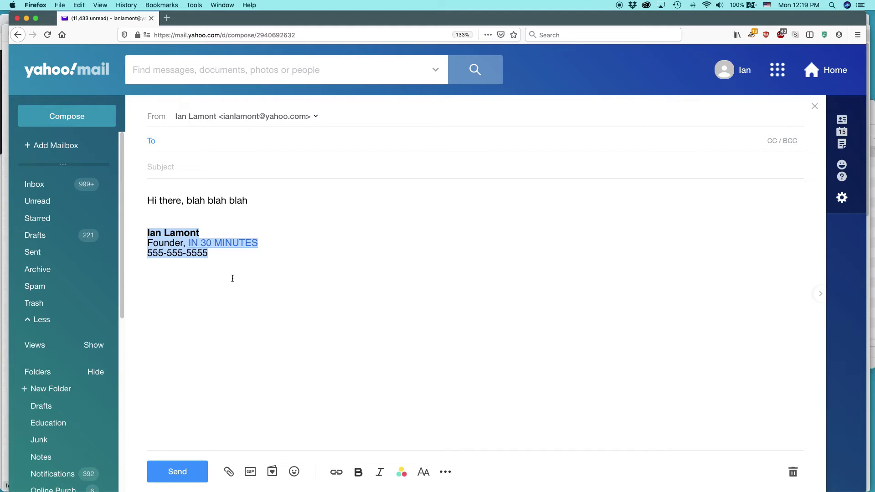
{"action": "left_click", "coordinate": [202, 222]}
{"action": "left_click_drag", "start_coordinate": [147, 230], "coordinate": [250, 279]}
- Go to Settings > Writing email and switch the signature off
{"action": "left_click", "coordinate": [841, 197]}
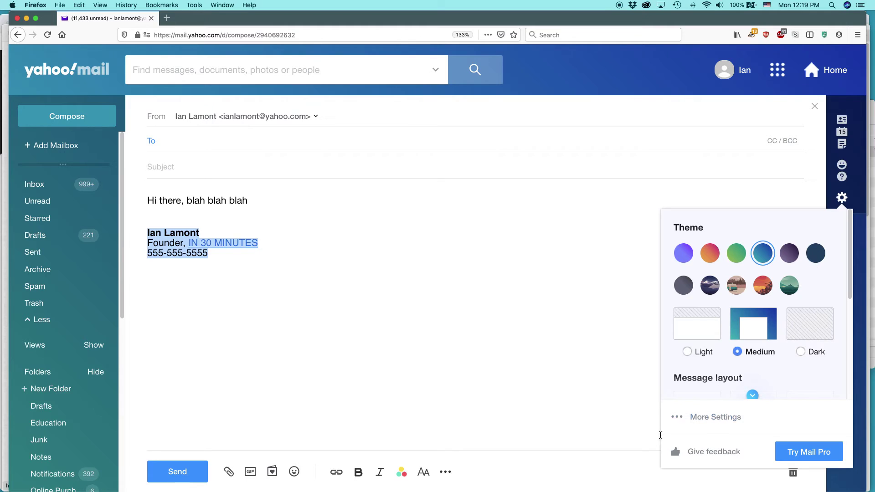
{"action": "left_click", "coordinate": [677, 419]}
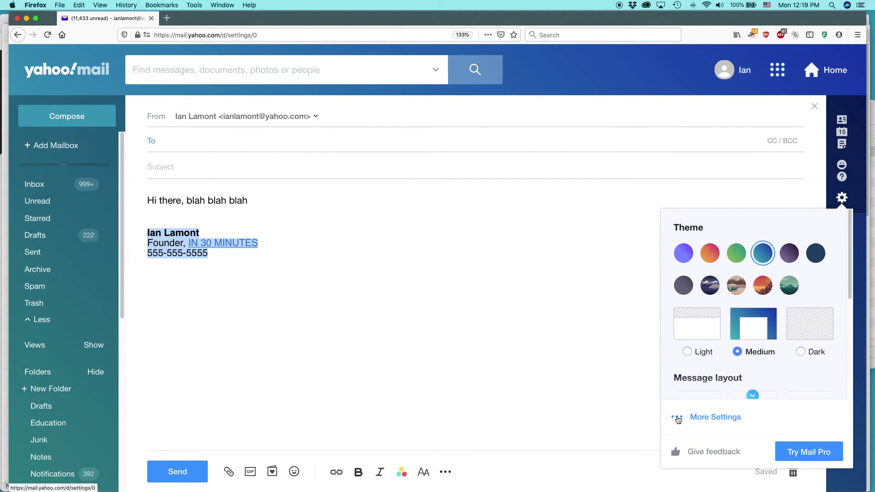
{"action": "left_click", "coordinate": [46, 186]}
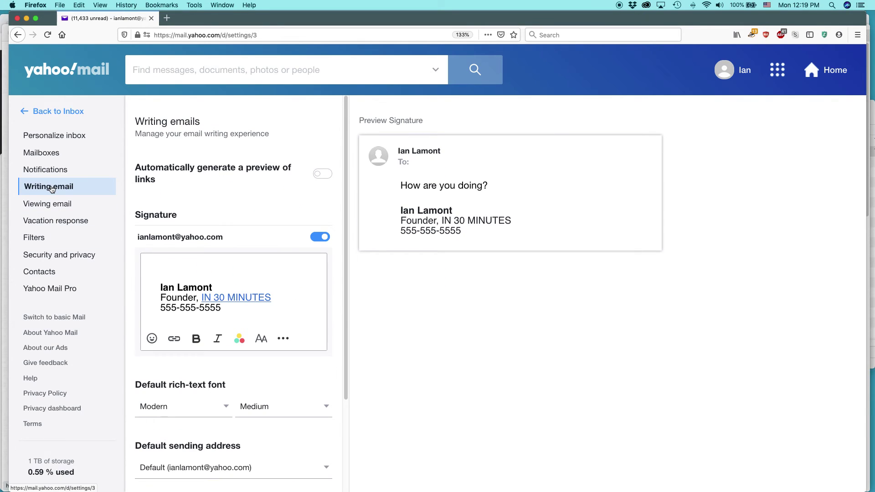
{"action": "left_click", "coordinate": [318, 237]}
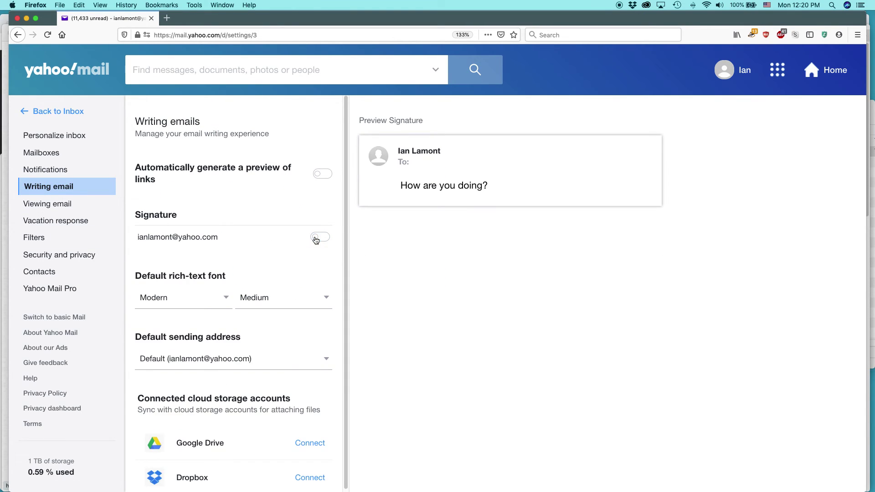
- Switch back to Safari showing the in30minutes.com homepage
{"action": "key", "text": "super+Tab"}
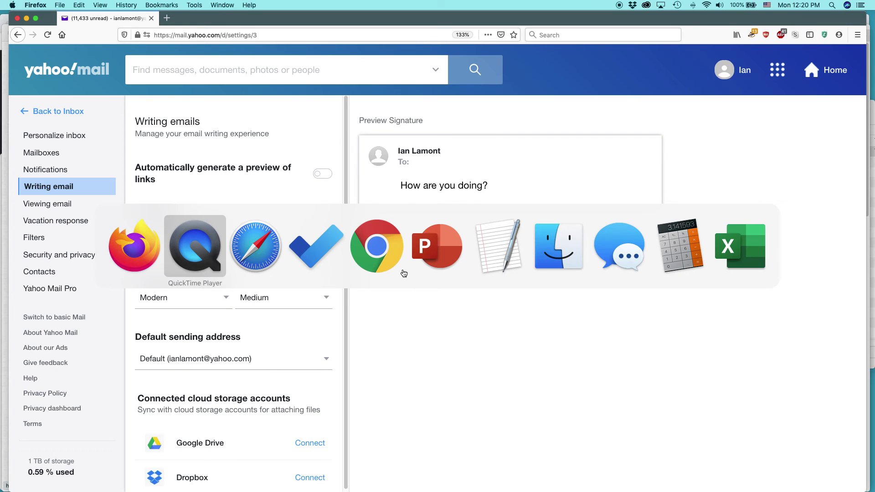
{"action": "key", "text": "super+Tab"}
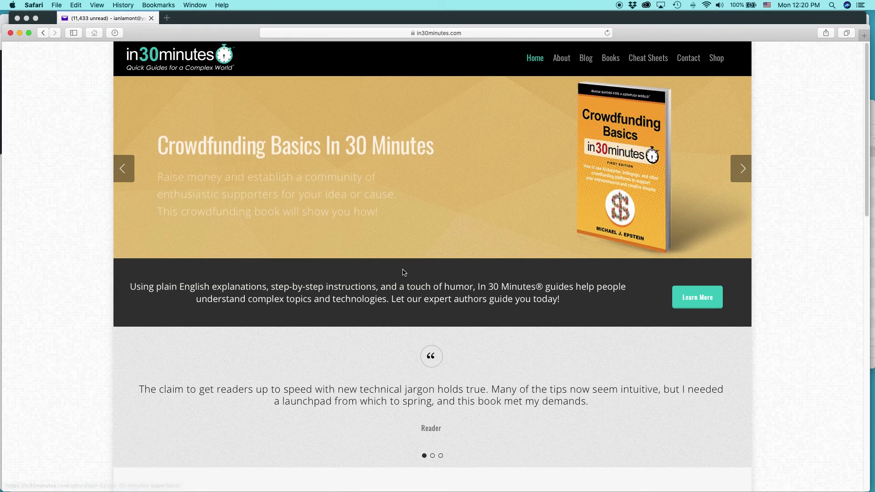